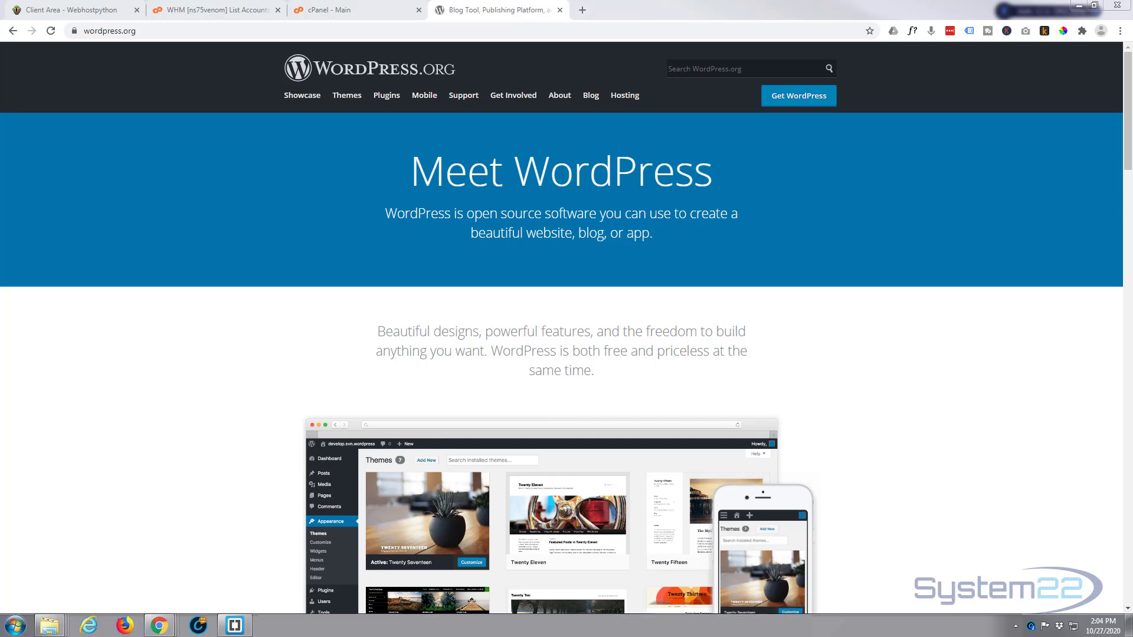
From the cPanel Main tab's Software section, open WordPress Manager by Softaculous.
{"action": "left_click", "coordinate": [368, 8]}
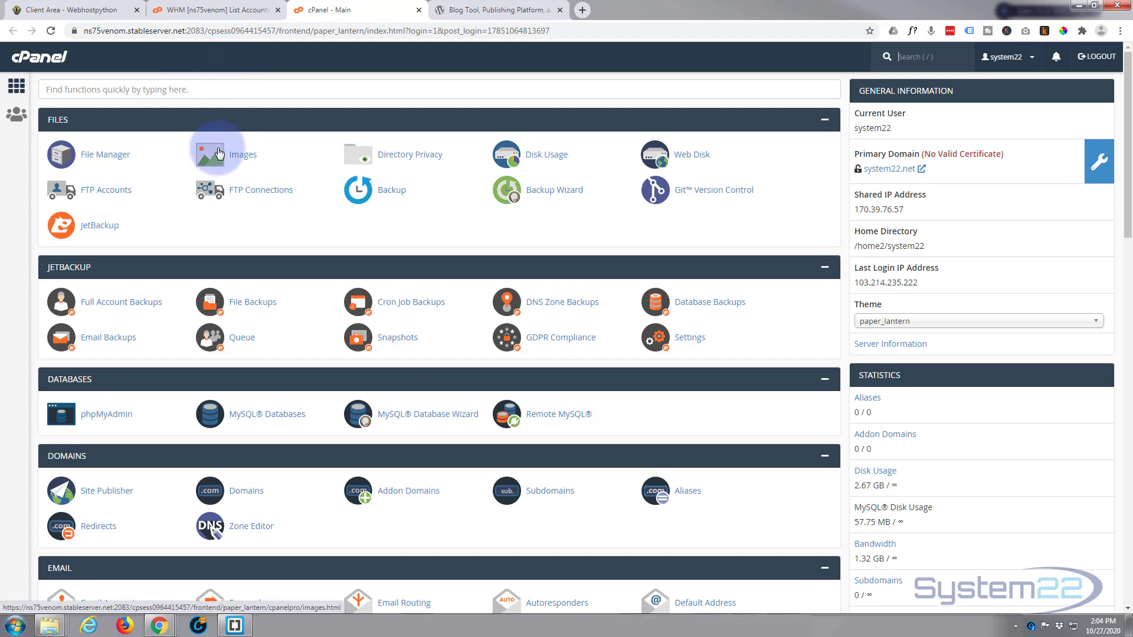
{"action": "scroll", "coordinate": [219, 153], "scroll_direction": "down", "scroll_amount": 1}
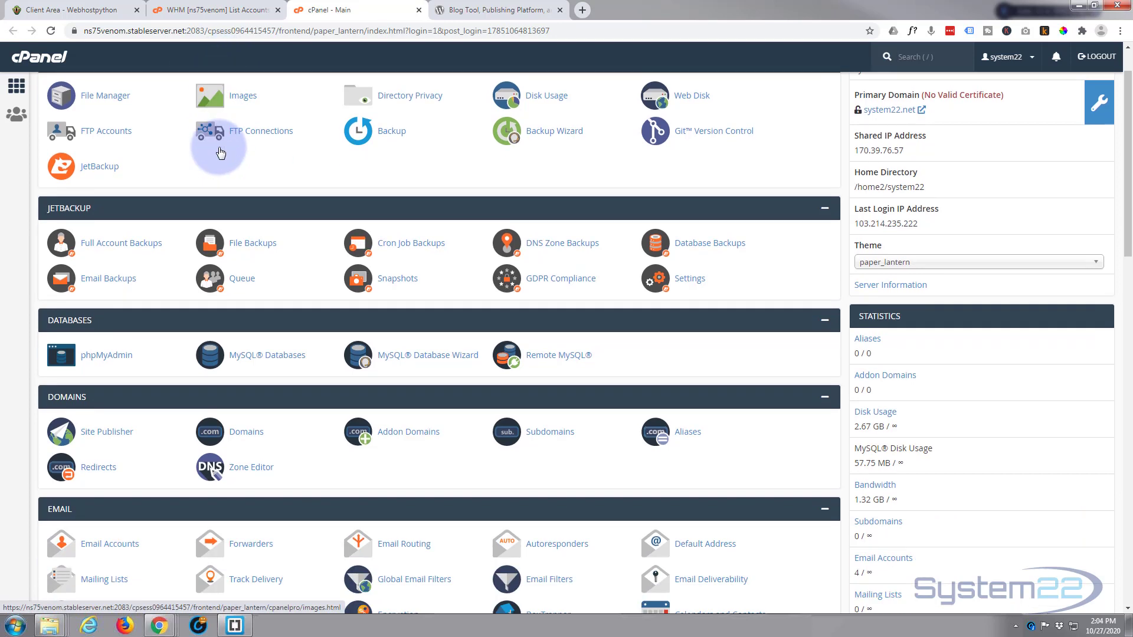
{"action": "scroll", "coordinate": [220, 153], "scroll_direction": "down", "scroll_amount": 5}
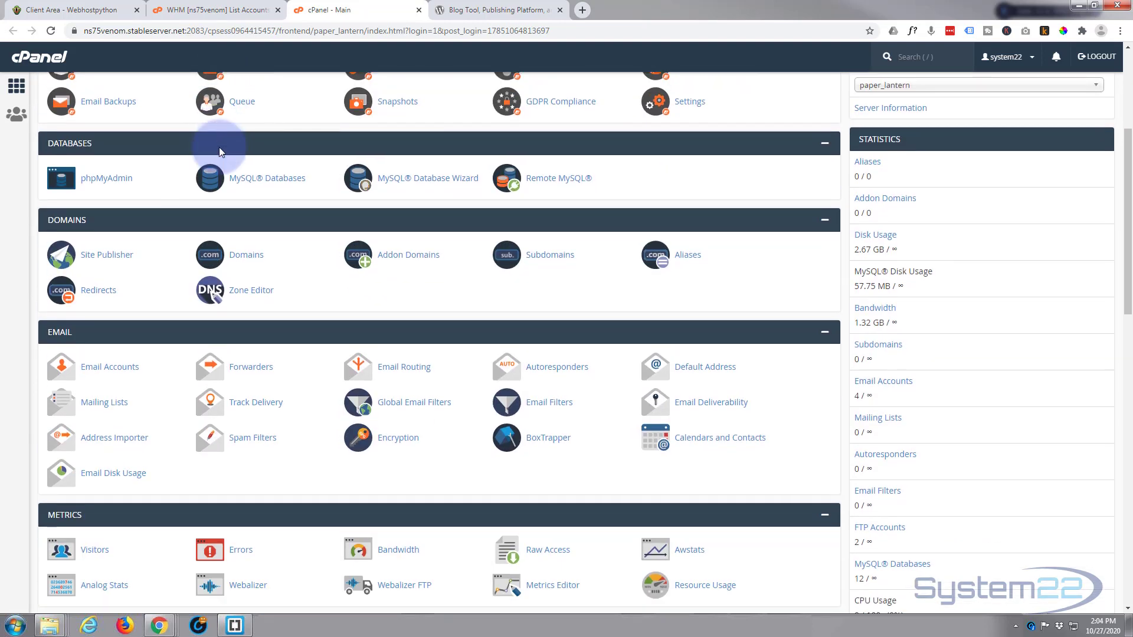
{"action": "scroll", "coordinate": [219, 153], "scroll_direction": "down", "scroll_amount": 6}
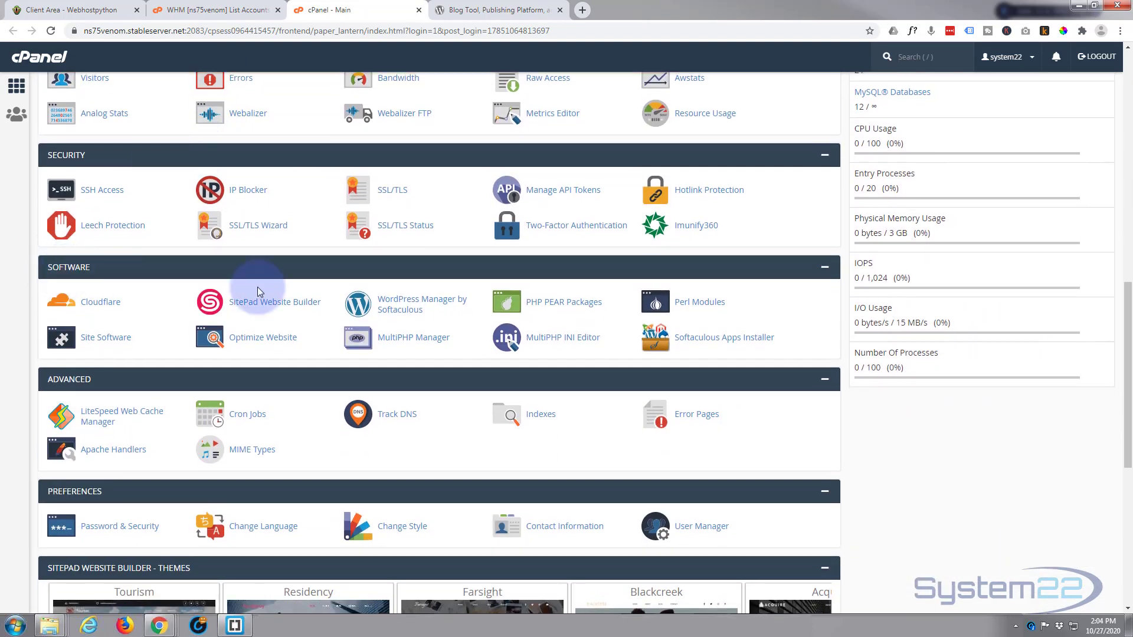
{"action": "left_click", "coordinate": [389, 308]}
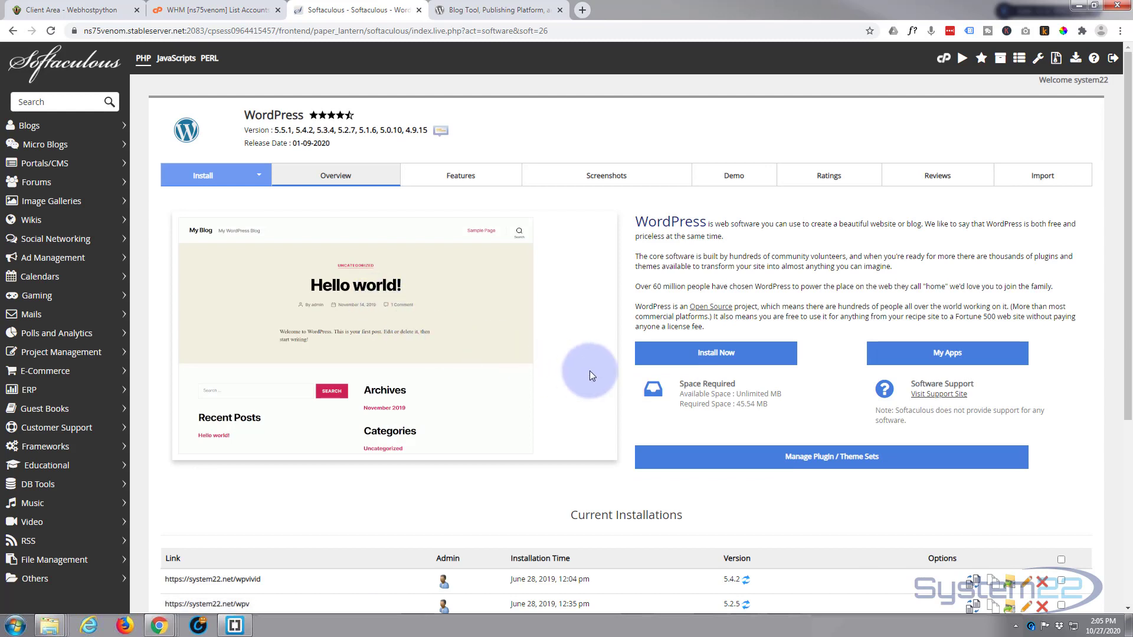
Begin a WordPress 5.5.1 install on system22.net, replacing the install directory wp with newwp.
{"action": "left_click", "coordinate": [718, 357]}
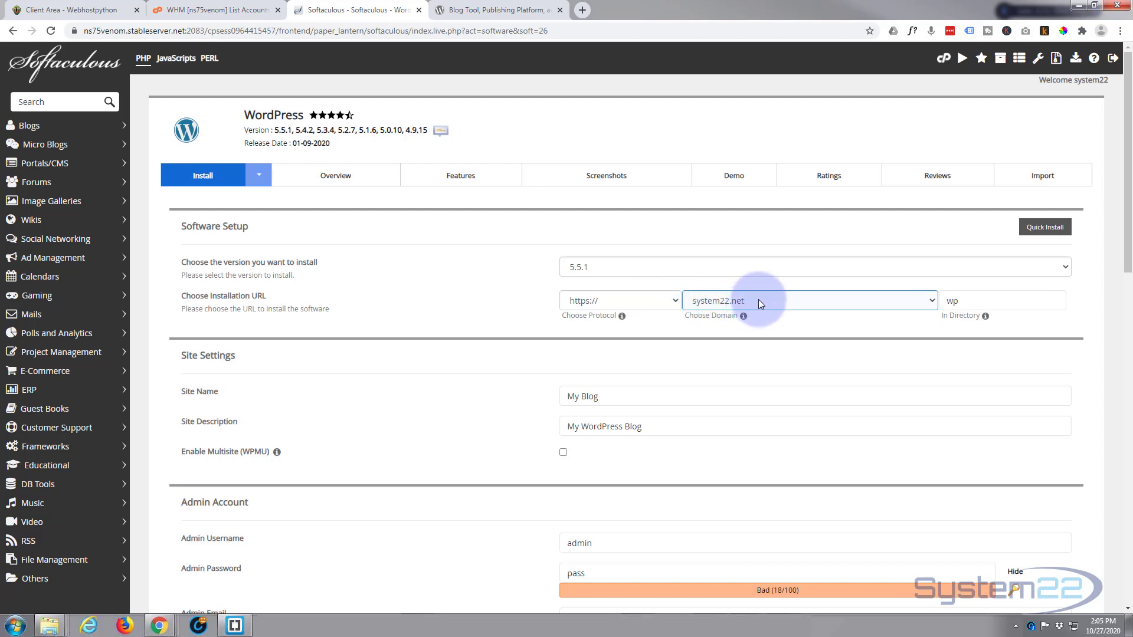
{"action": "left_click", "coordinate": [962, 301]}
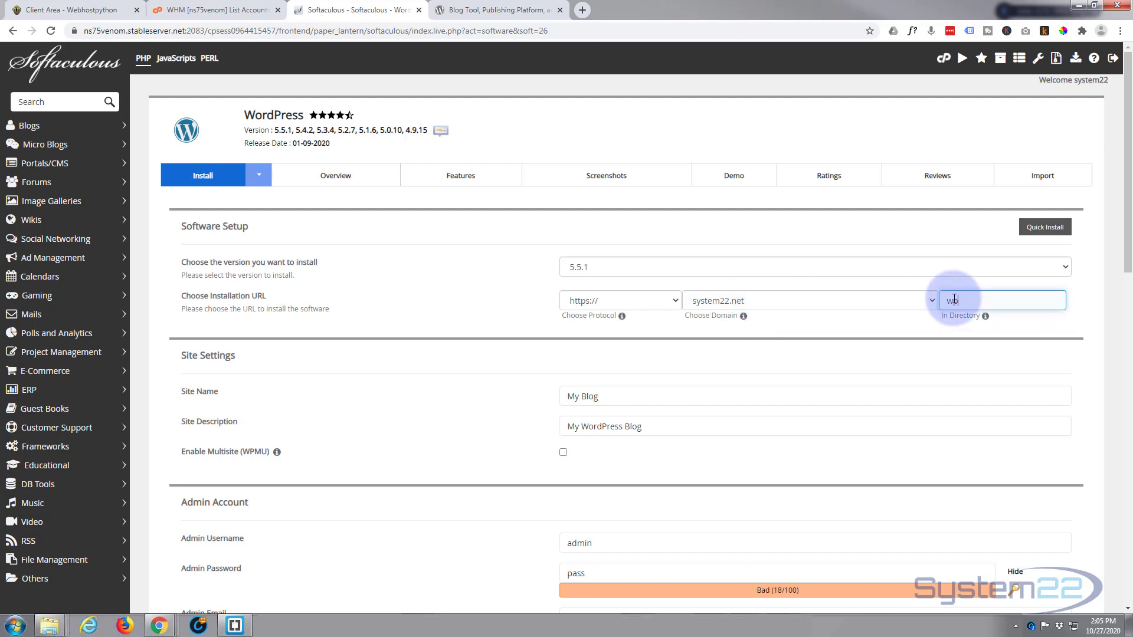
{"action": "double_click", "coordinate": [951, 301]}
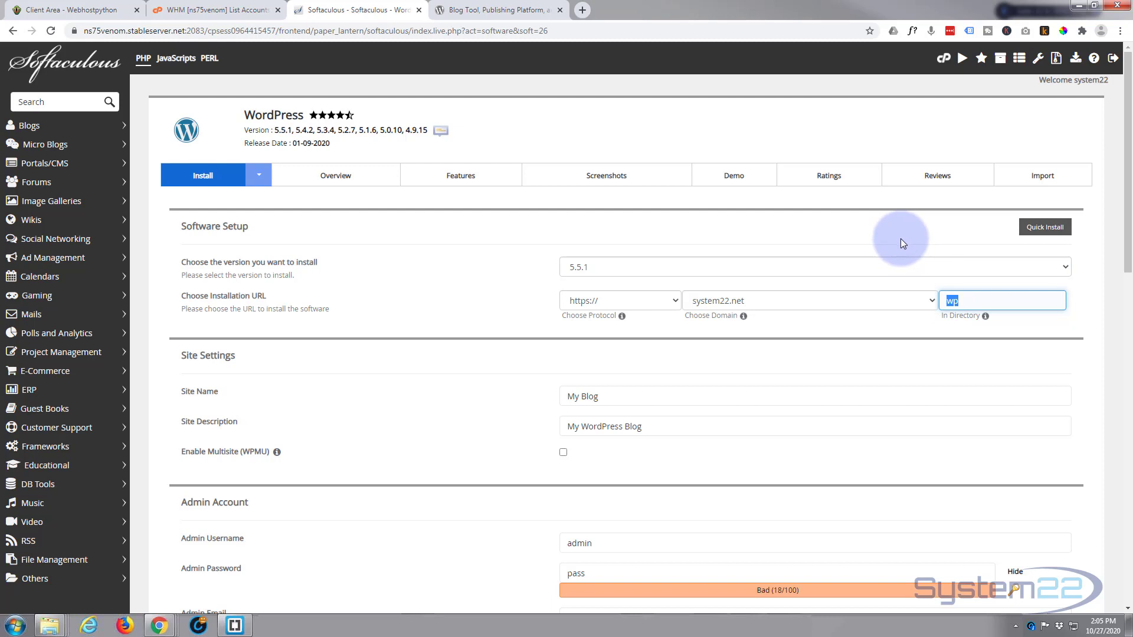
{"action": "type", "text": "newwp"}
{"action": "scroll", "coordinate": [834, 245], "scroll_direction": "down", "scroll_amount": 3}
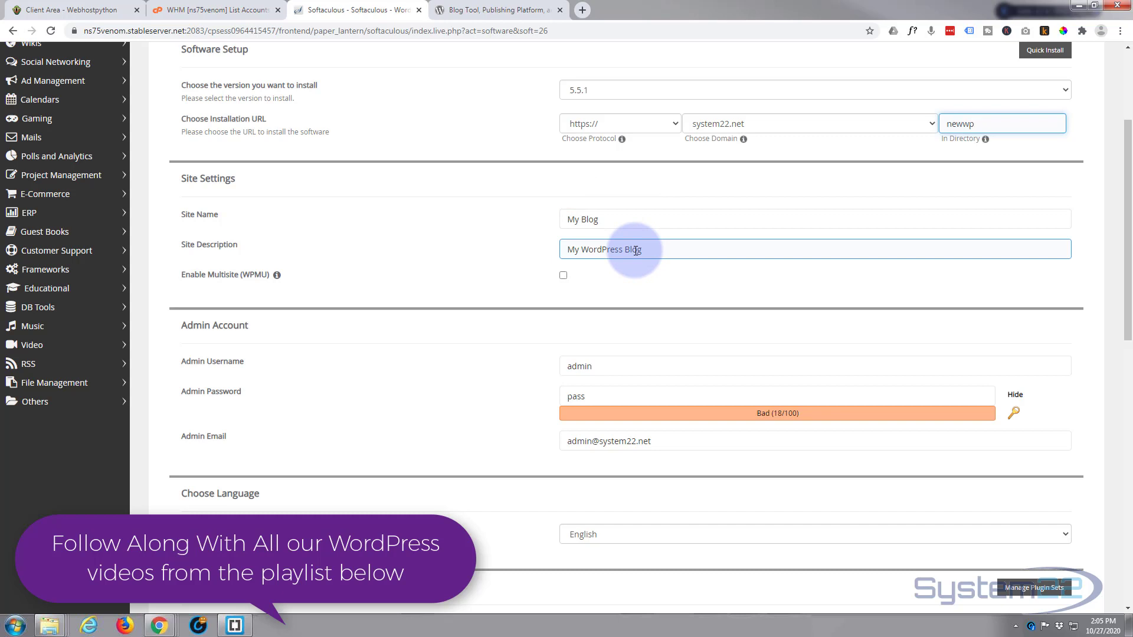
Change the admin username from 'admin' to 'newwp'.
{"action": "left_click", "coordinate": [596, 366]}
{"action": "left_click_drag", "start_coordinate": [596, 367], "coordinate": [552, 371]}
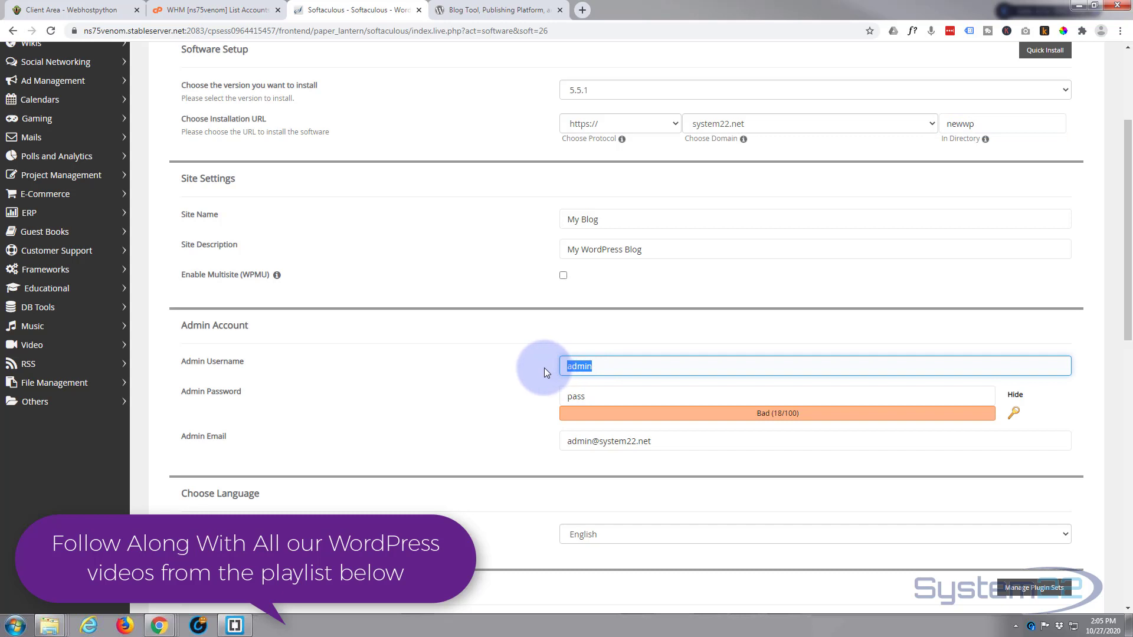
{"action": "type", "text": "newwp"}
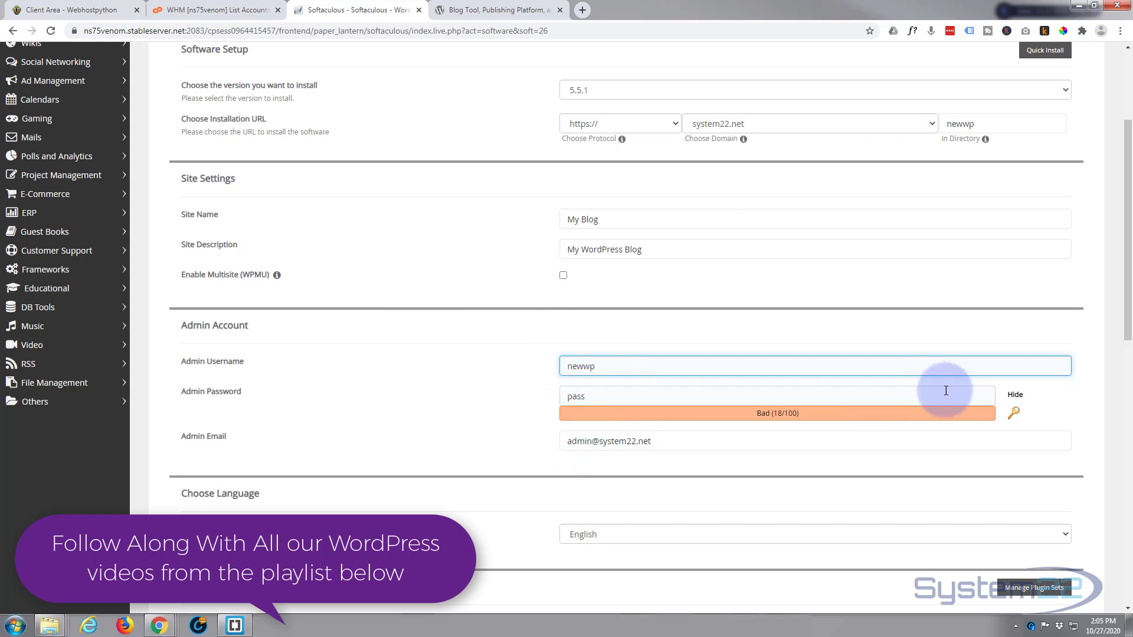
Generate a strong admin password, then select it and the username for copying.
{"action": "left_click", "coordinate": [1016, 414]}
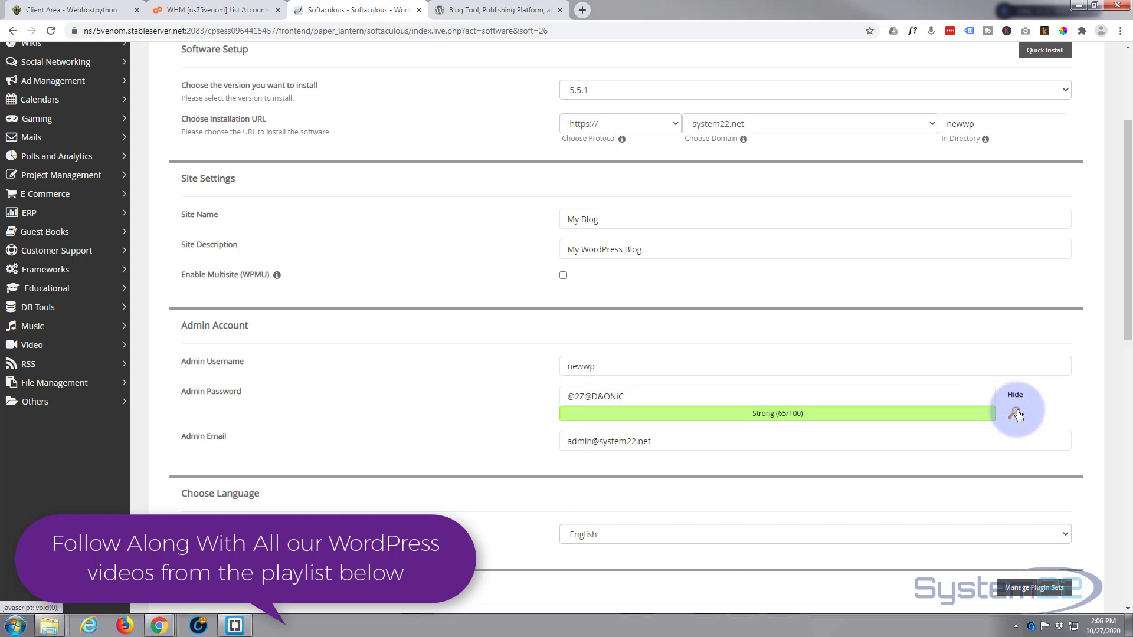
{"action": "left_click", "coordinate": [576, 396]}
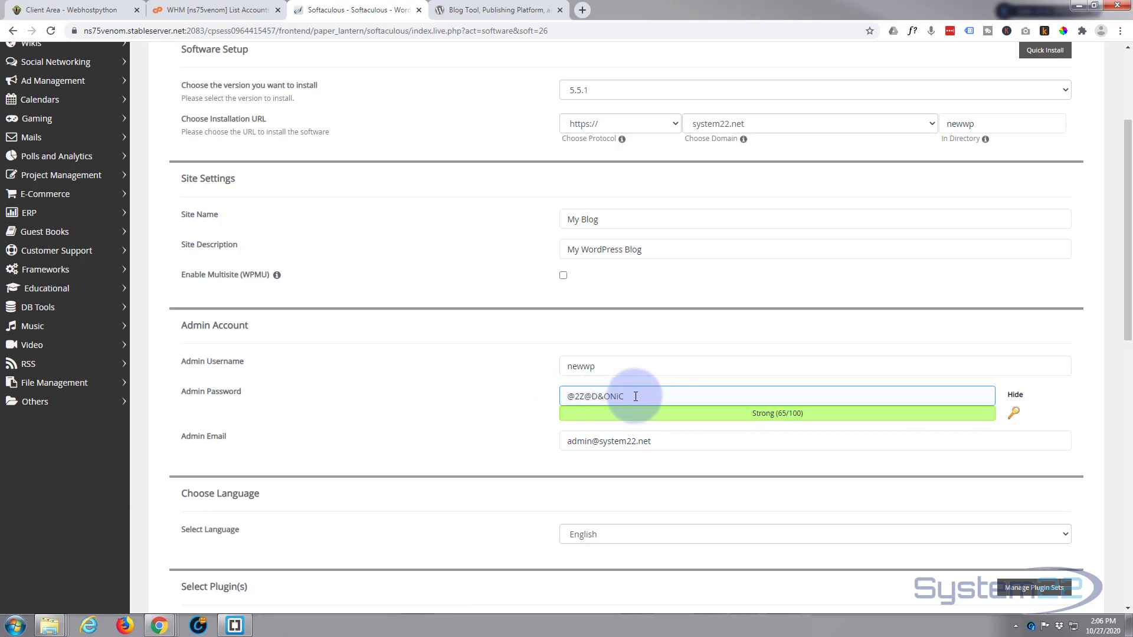
{"action": "left_click_drag", "start_coordinate": [630, 394], "coordinate": [549, 401]}
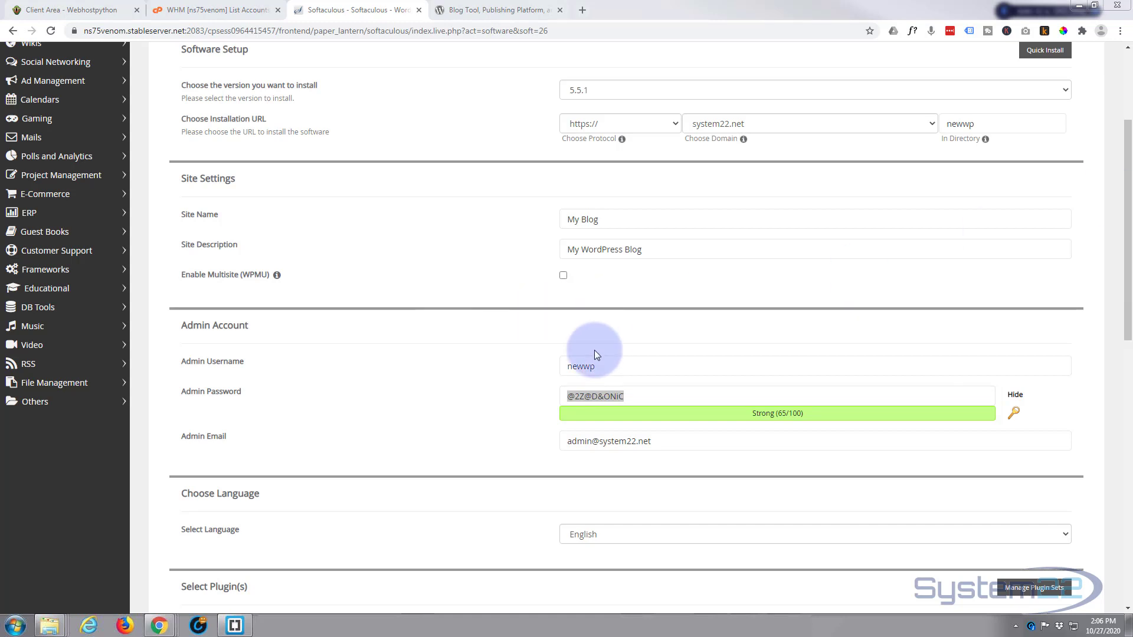
{"action": "left_click_drag", "start_coordinate": [593, 365], "coordinate": [555, 366]}
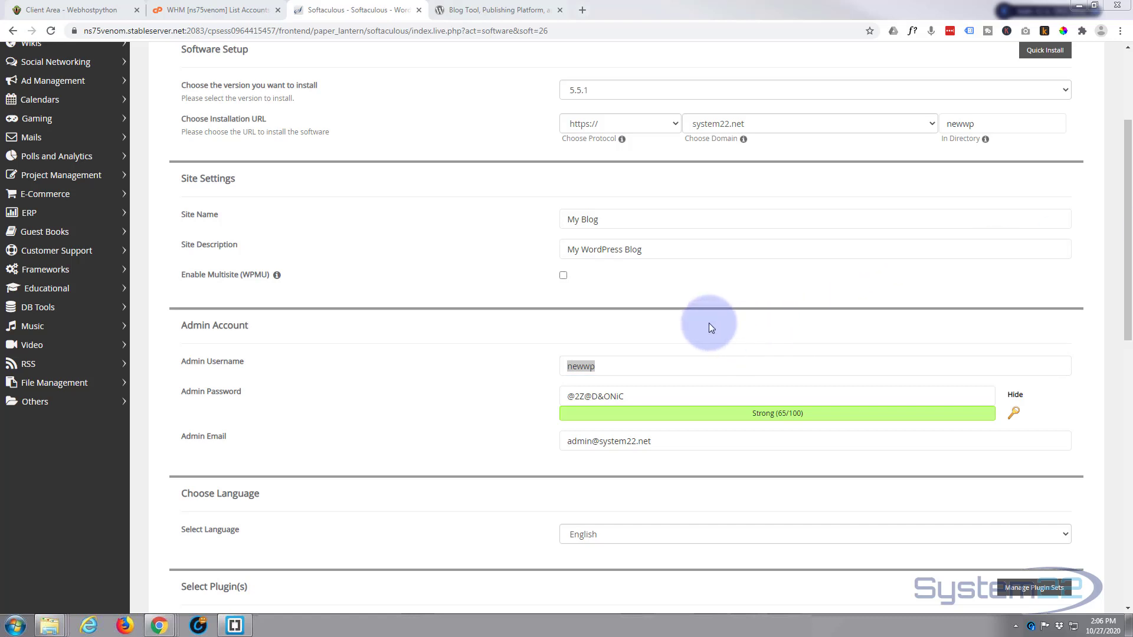
Scroll past the plugin and theme options and install WordPress at system22.net/newwp.
{"action": "left_click", "coordinate": [390, 391]}
{"action": "scroll", "coordinate": [390, 389], "scroll_direction": "down", "scroll_amount": 4}
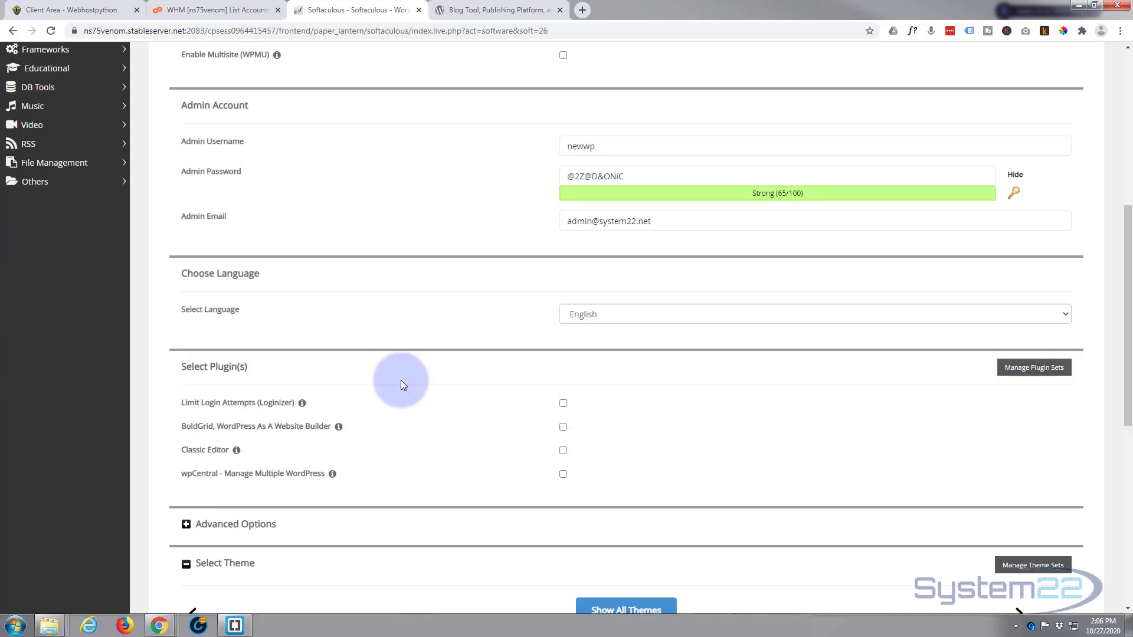
{"action": "scroll", "coordinate": [402, 381], "scroll_direction": "down", "scroll_amount": 2}
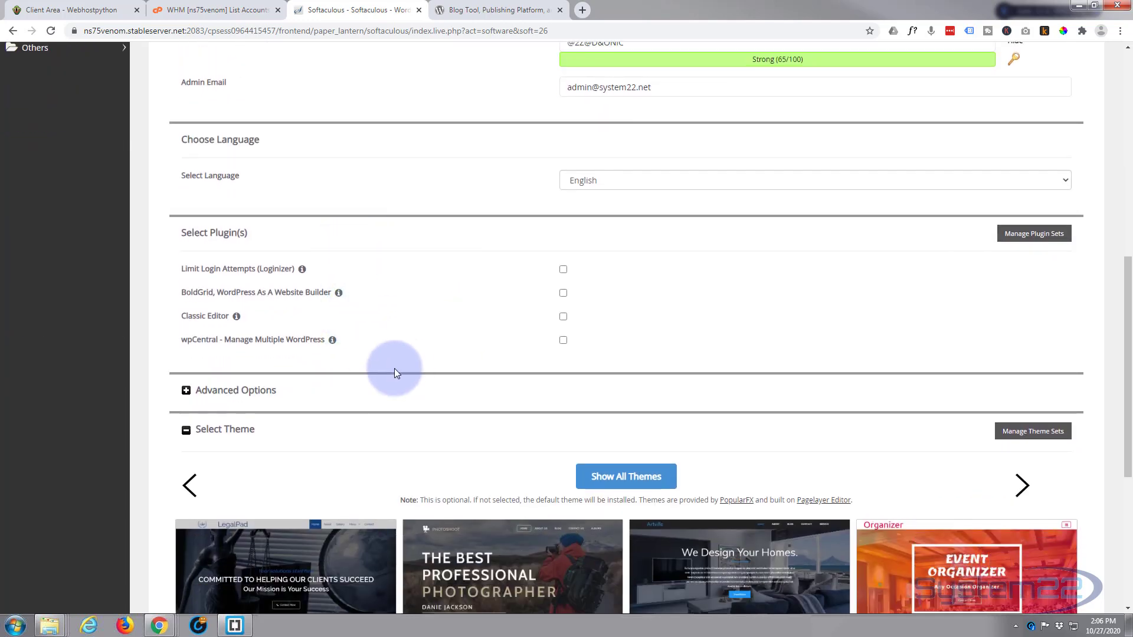
{"action": "scroll", "coordinate": [392, 407], "scroll_direction": "down", "scroll_amount": 1}
{"action": "scroll", "coordinate": [398, 402], "scroll_direction": "down", "scroll_amount": 5}
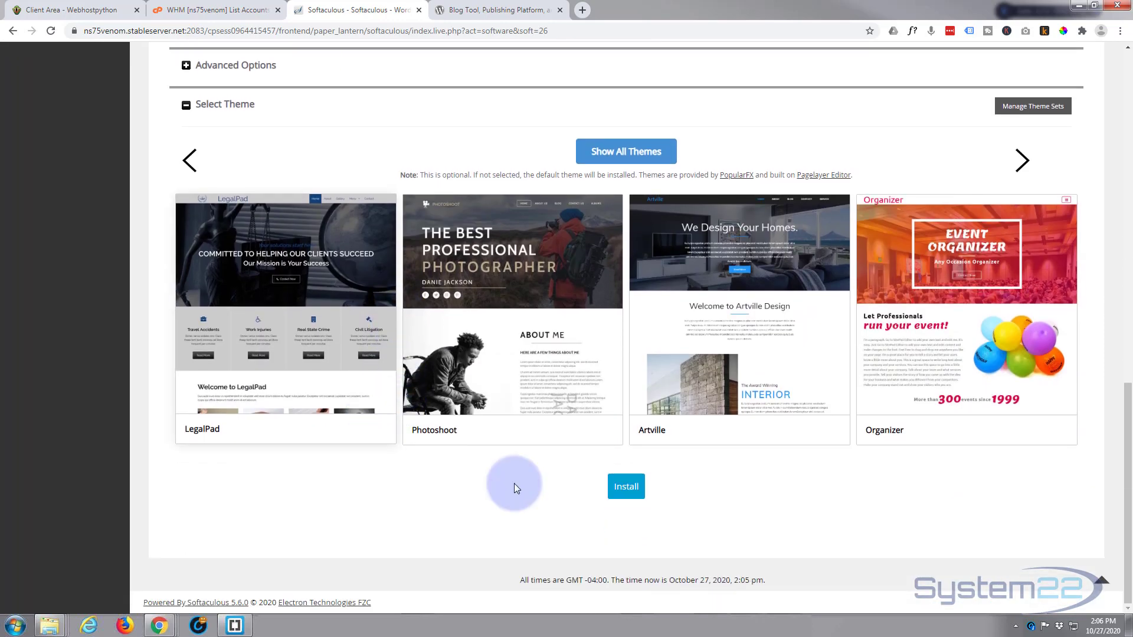
{"action": "left_click", "coordinate": [626, 487]}
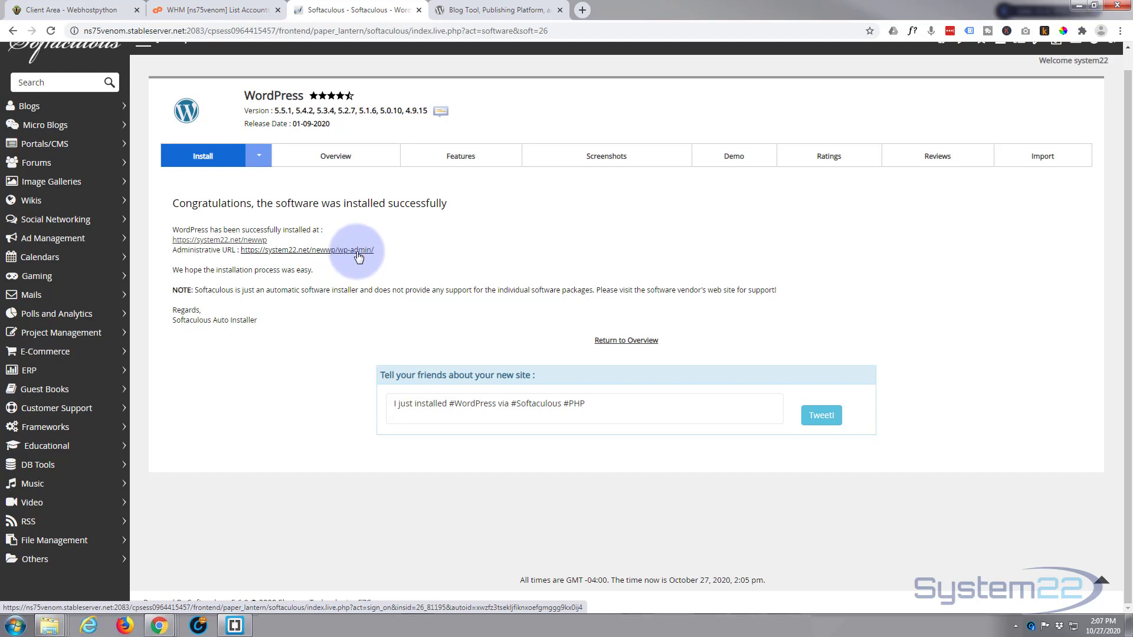
Open the newwp/wp-admin link, then remove /wp-admin/ from the address to load the front page.
{"action": "left_click", "coordinate": [360, 251]}
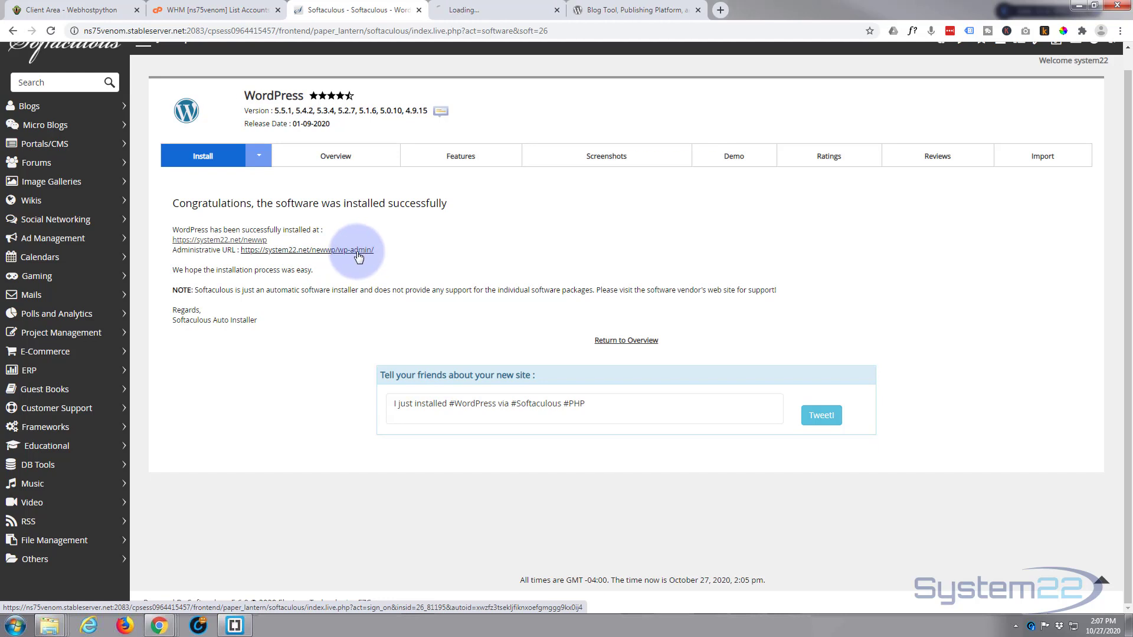
{"action": "left_click", "coordinate": [497, 9]}
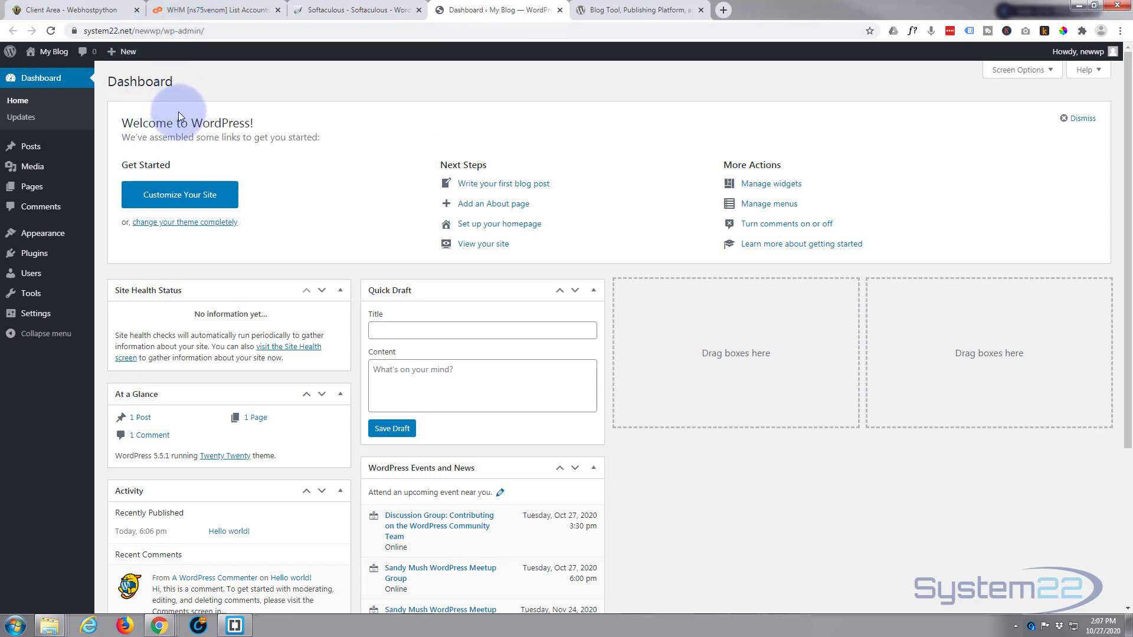
{"action": "left_click", "coordinate": [223, 31]}
{"action": "left_click_drag", "start_coordinate": [187, 30], "coordinate": [233, 30]}
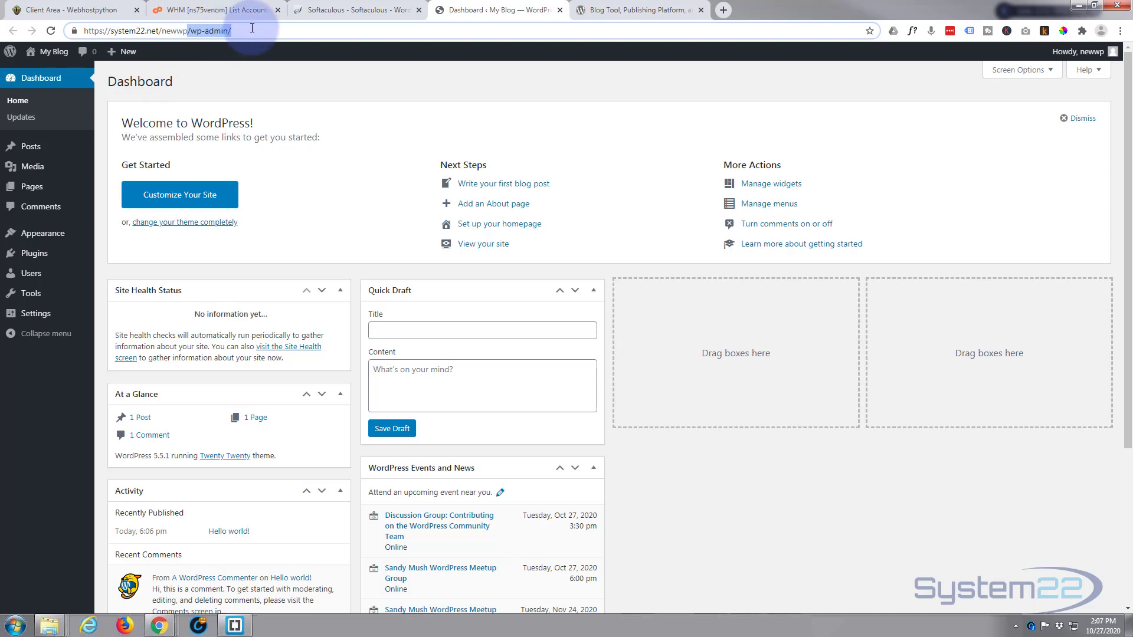
{"action": "key", "text": "BackSpace"}
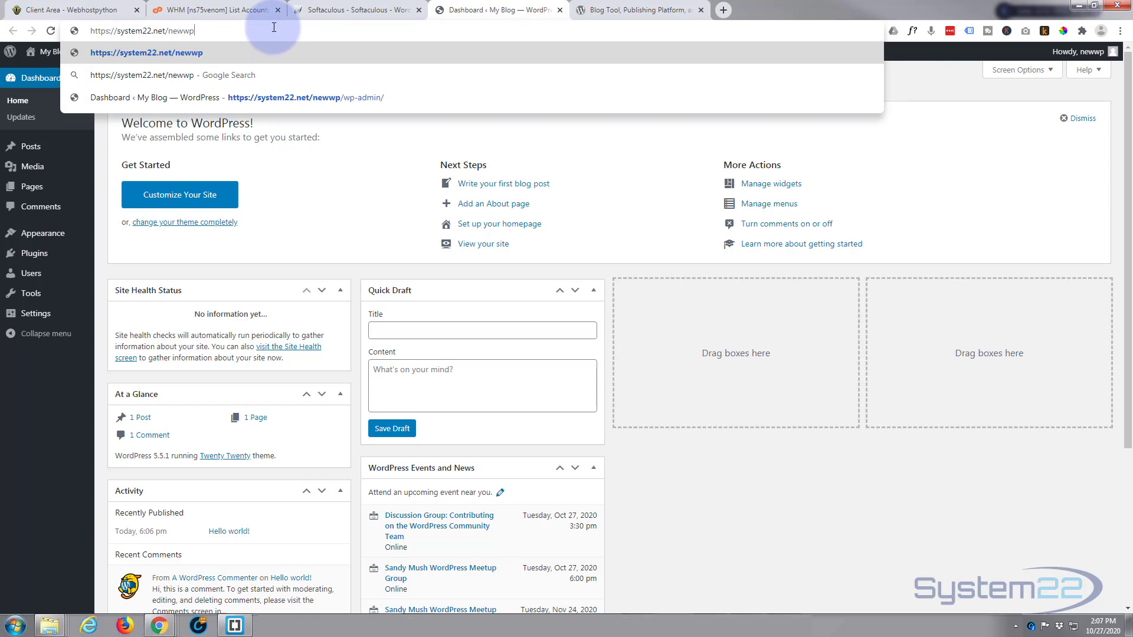
{"action": "key", "text": "Return"}
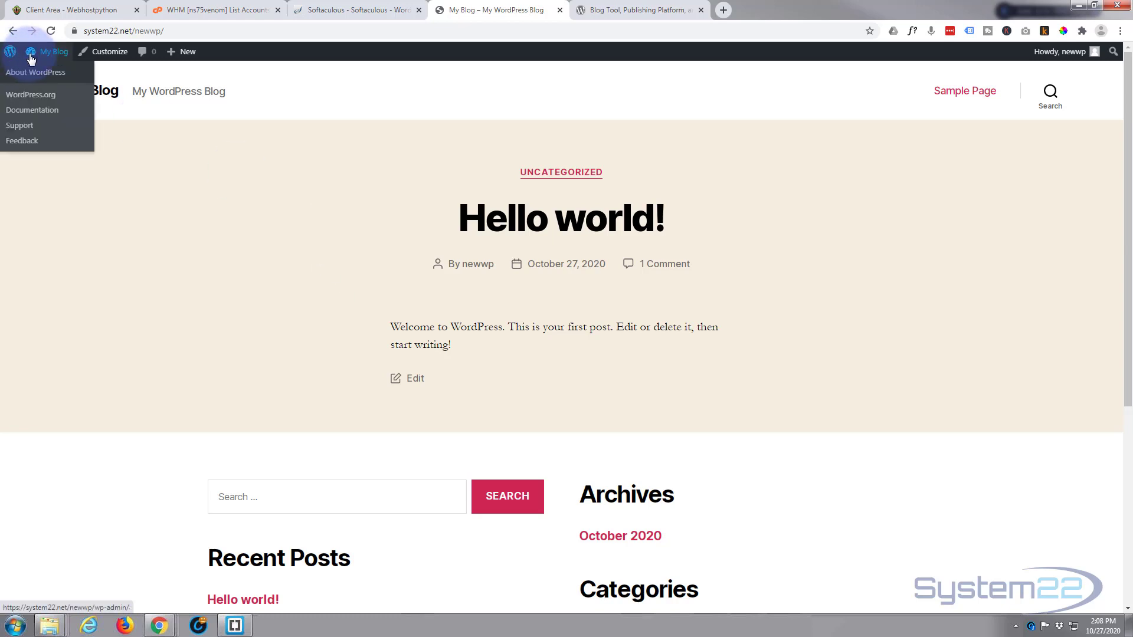
Append 'wp-admin' to the system22.net/newwp address to return to the admin area.
{"action": "mouse_move", "coordinate": [31, 58]}
{"action": "left_click", "coordinate": [171, 30]}
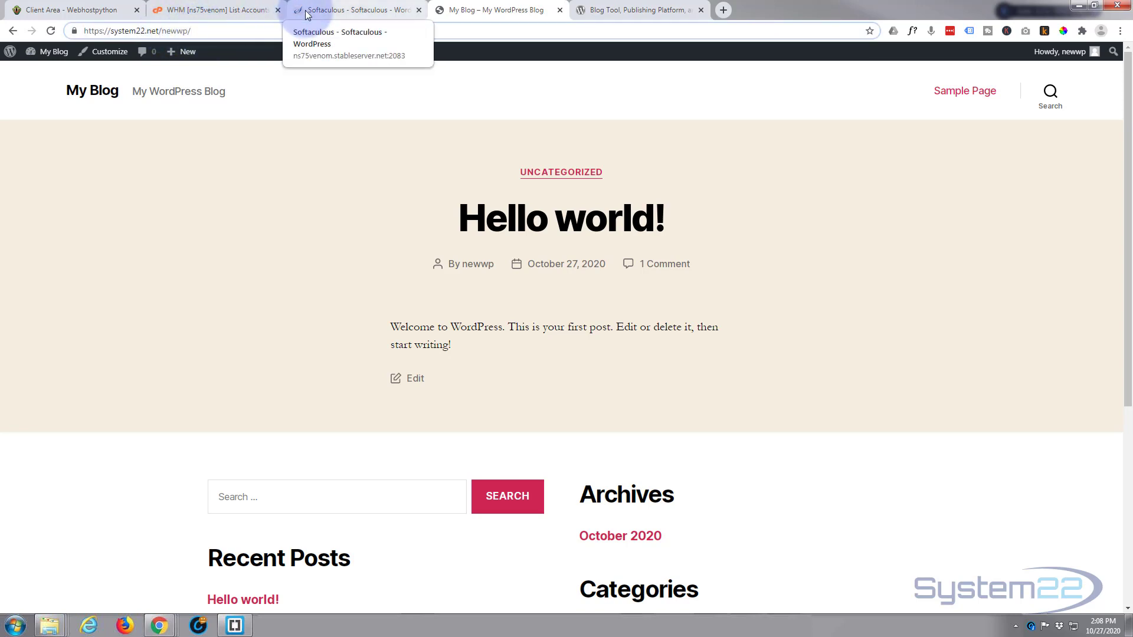
{"action": "type", "text": "wp-admi"}
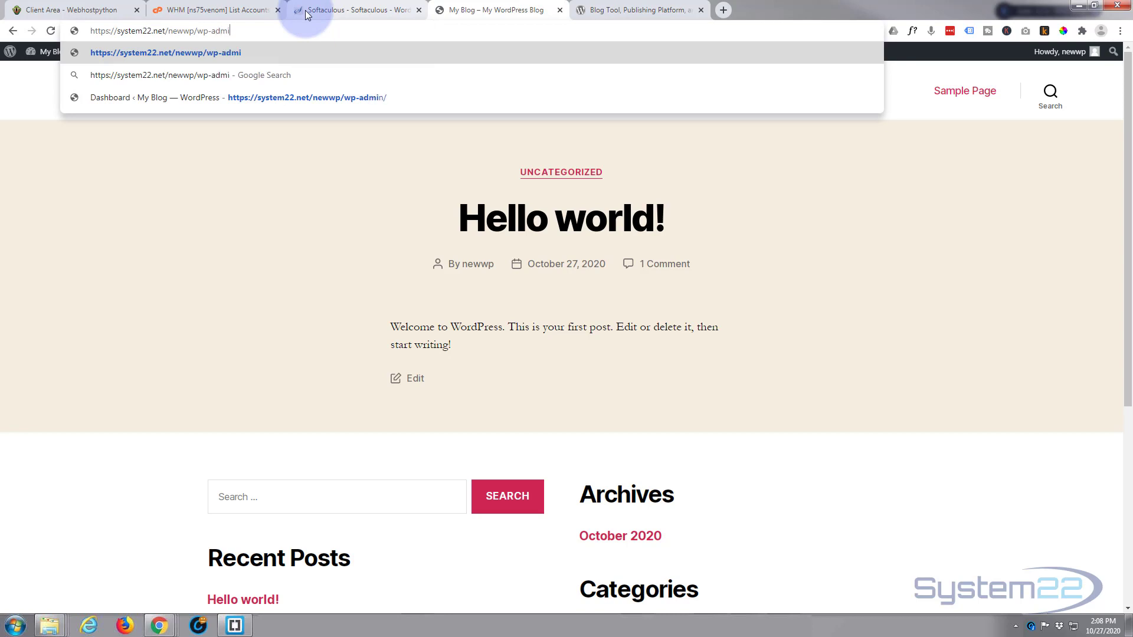
{"action": "type", "text": "n"}
{"action": "key", "text": "Return"}
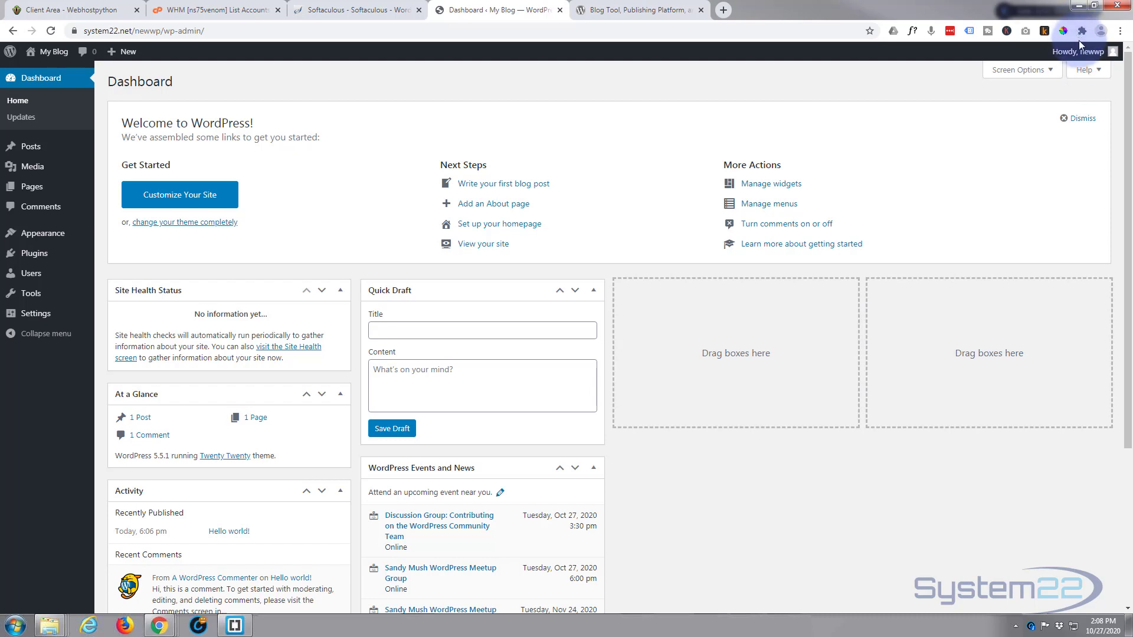
Log out via Howdy, then log back in as 'newwp' with the pasted generated password.
{"action": "mouse_move", "coordinate": [1080, 52]}
{"action": "left_click", "coordinate": [1037, 110]}
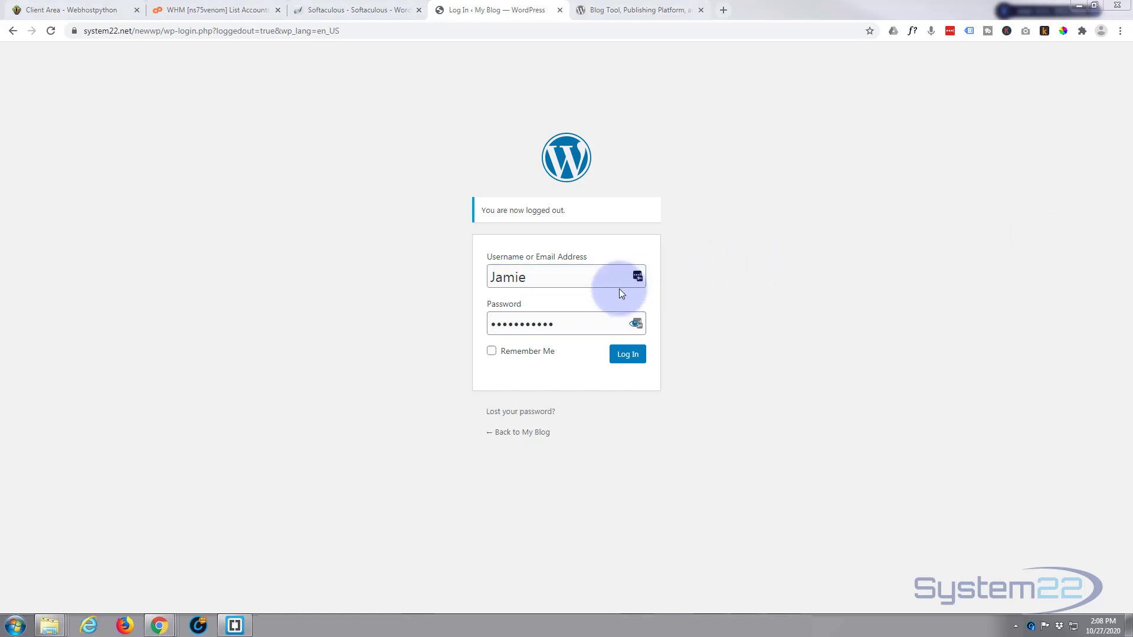
{"action": "double_click", "coordinate": [538, 278]}
{"action": "type", "text": "newwp"}
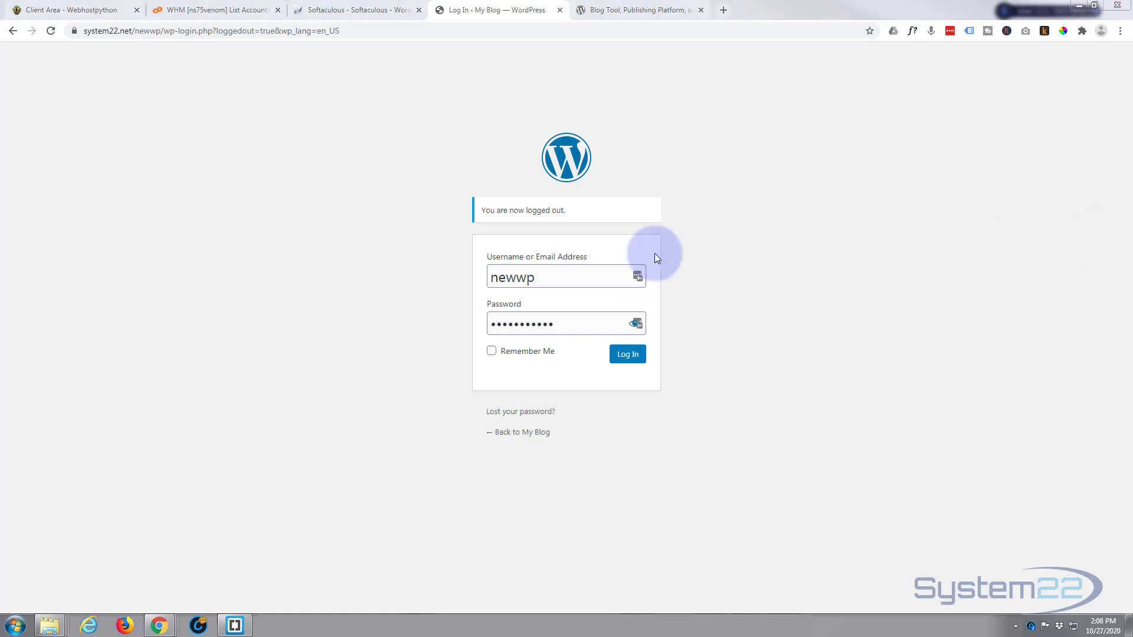
{"action": "left_click_drag", "start_coordinate": [561, 323], "coordinate": [452, 323]}
{"action": "key", "text": "ctrl+v"}
{"action": "left_click", "coordinate": [635, 358]}
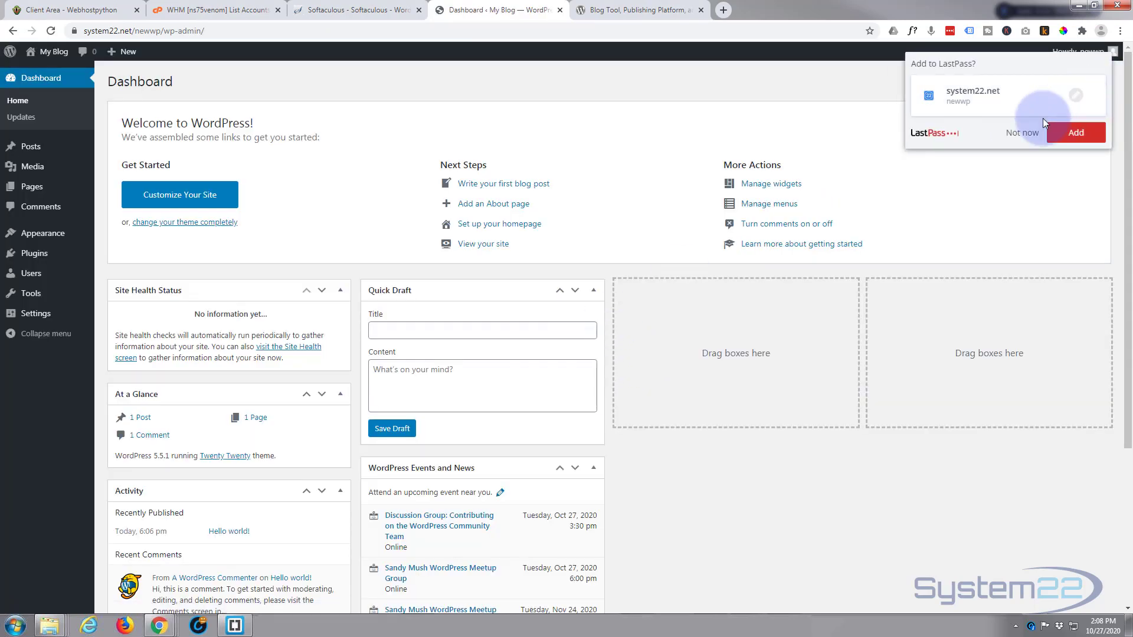
Choose 'Not now' on the 'Add to LastPass?' popup.
{"action": "left_click", "coordinate": [1017, 137]}
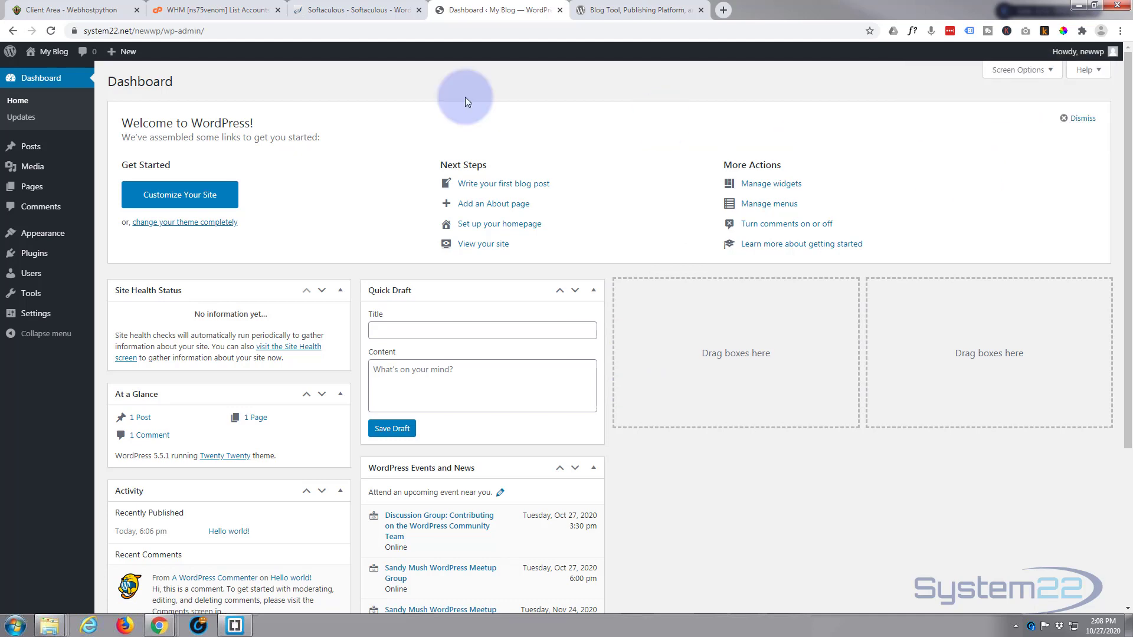